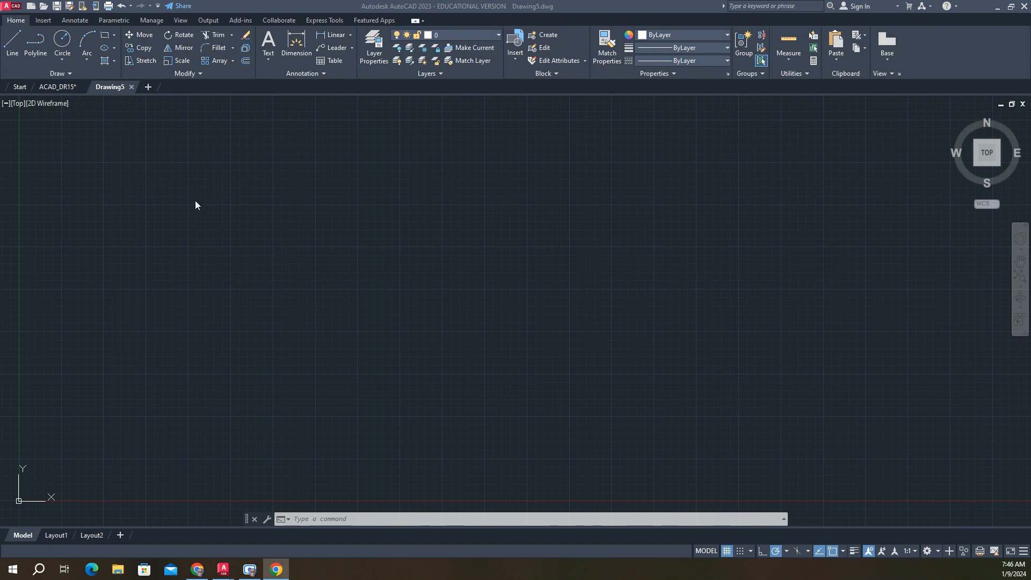
Open the recent drawing "Border & Titlebolck - Standard".
{"action": "left_click", "coordinate": [23, 86]}
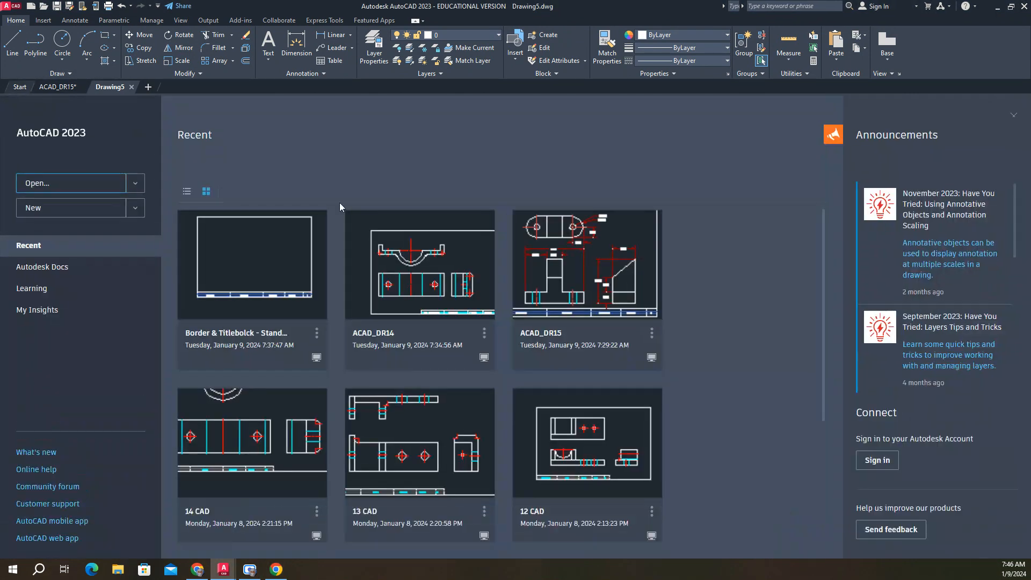
{"action": "left_click", "coordinate": [272, 276]}
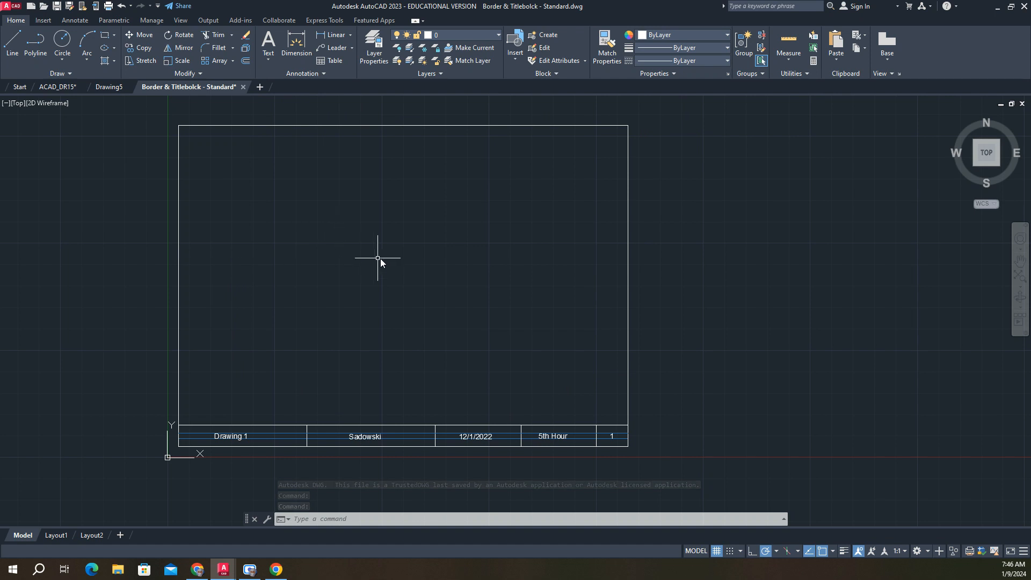
{"action": "middle_click_drag", "start_coordinate": [382, 258], "coordinate": [416, 276]}
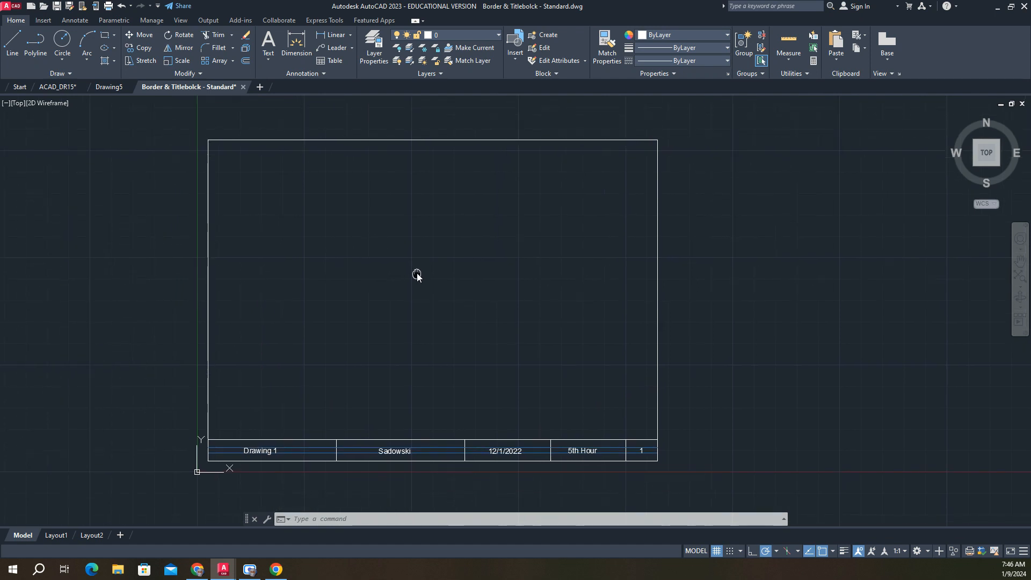
Return to Drawing5, open the Standard dimension style for modification with DIMSTYLE, and enlarge its settings dialog.
{"action": "left_click", "coordinate": [114, 87]}
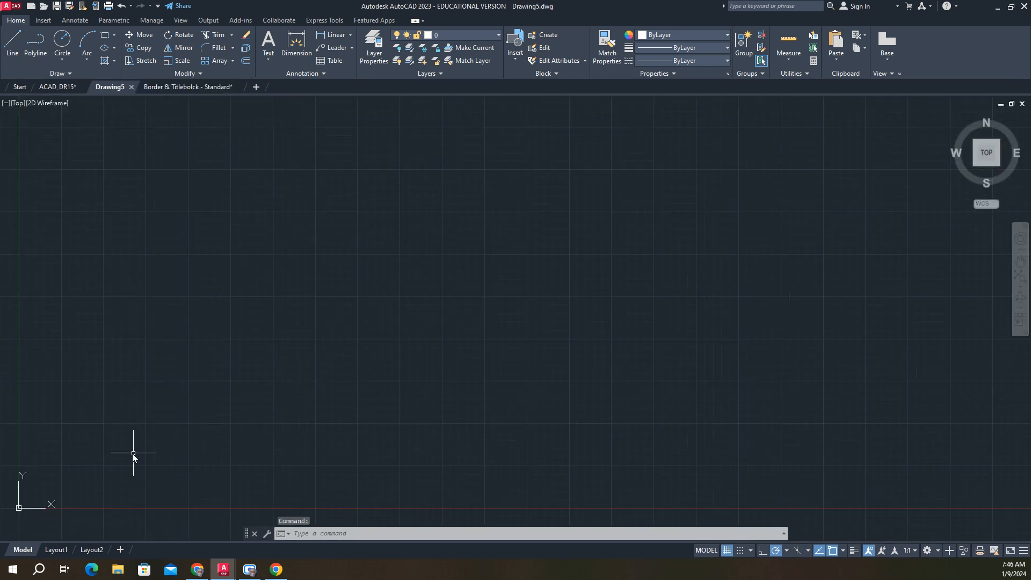
{"action": "scroll", "coordinate": [134, 453], "scroll_direction": "up", "scroll_amount": 2}
{"action": "middle_click_drag", "start_coordinate": [154, 441], "coordinate": [318, 360]}
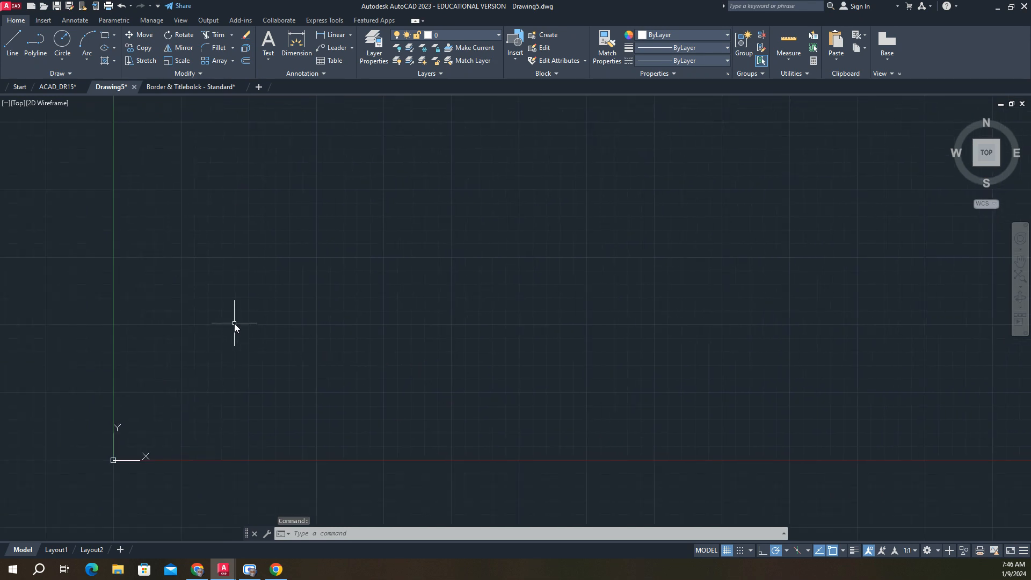
{"action": "type", "text": "dimstyle"}
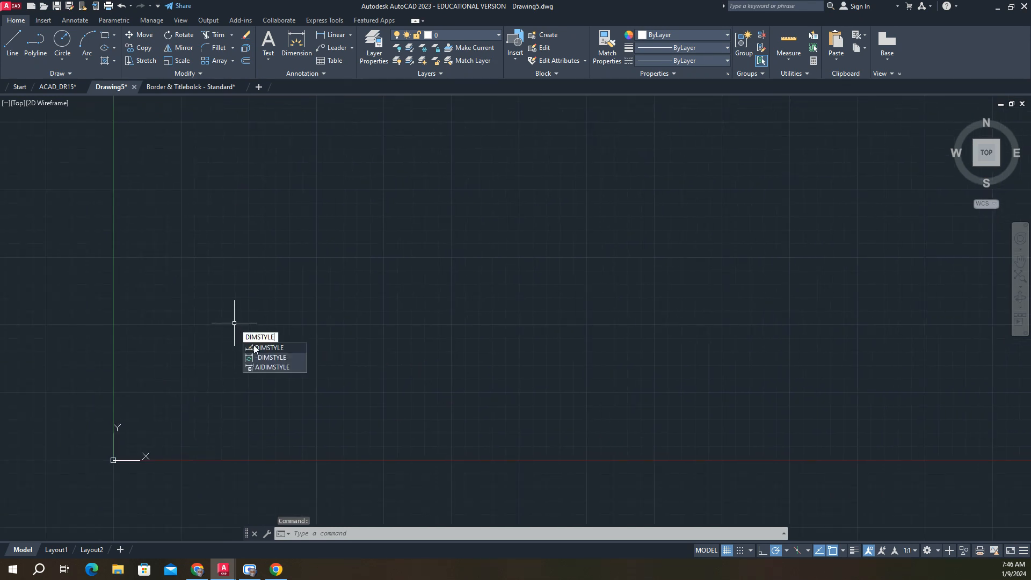
{"action": "left_click", "coordinate": [270, 349]}
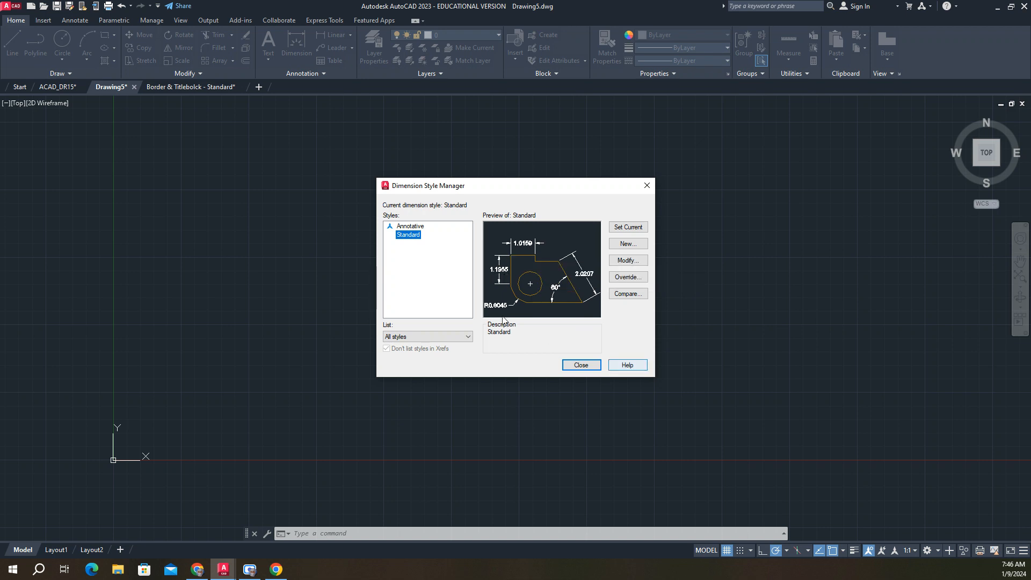
{"action": "left_click", "coordinate": [629, 261]}
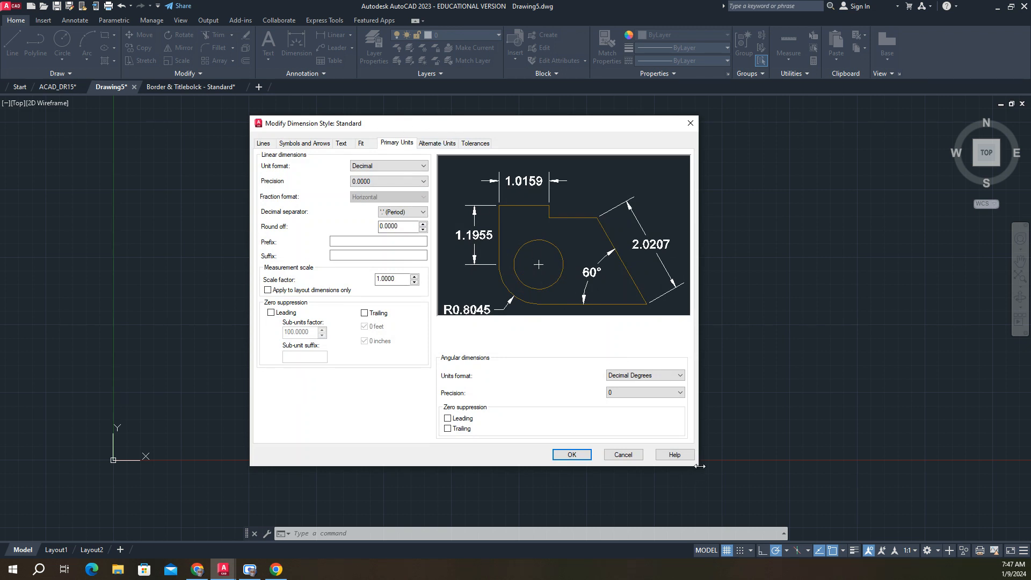
{"action": "left_click_drag", "start_coordinate": [700, 468], "coordinate": [771, 487]}
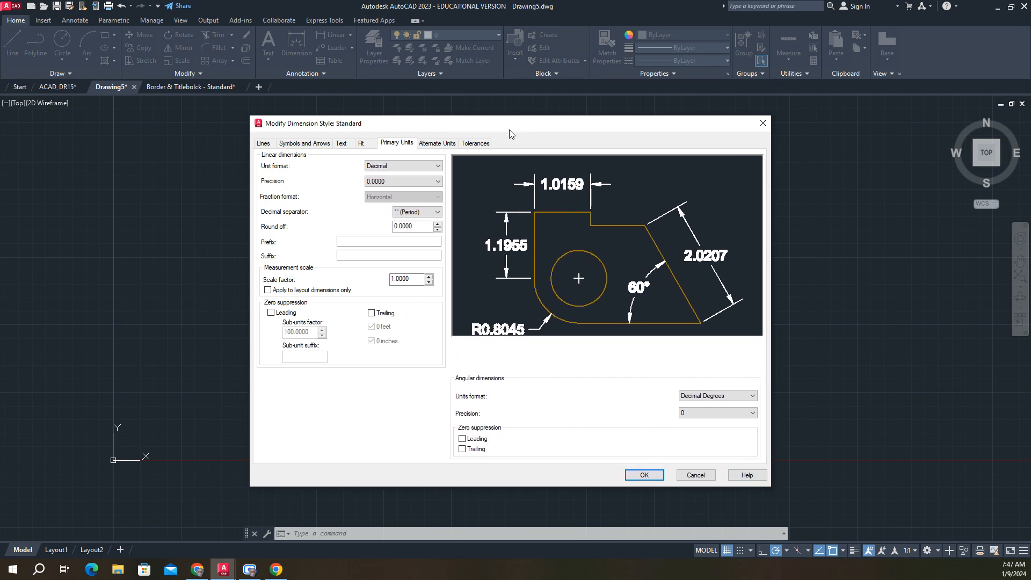
{"action": "left_click_drag", "start_coordinate": [509, 134], "coordinate": [483, 124]}
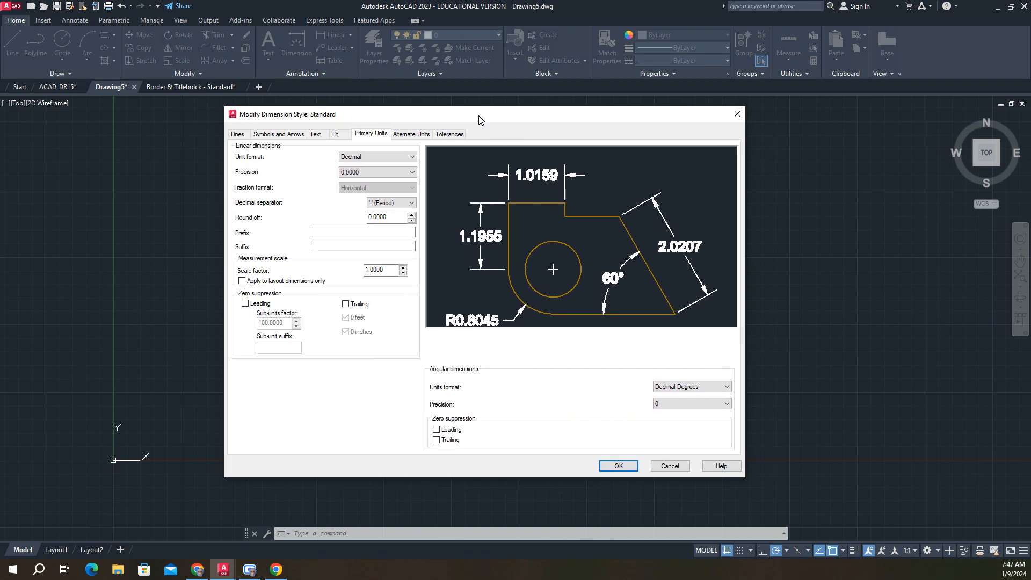
Set the color of both the dimension lines and the extension lines to Red.
{"action": "left_click", "coordinate": [236, 137]}
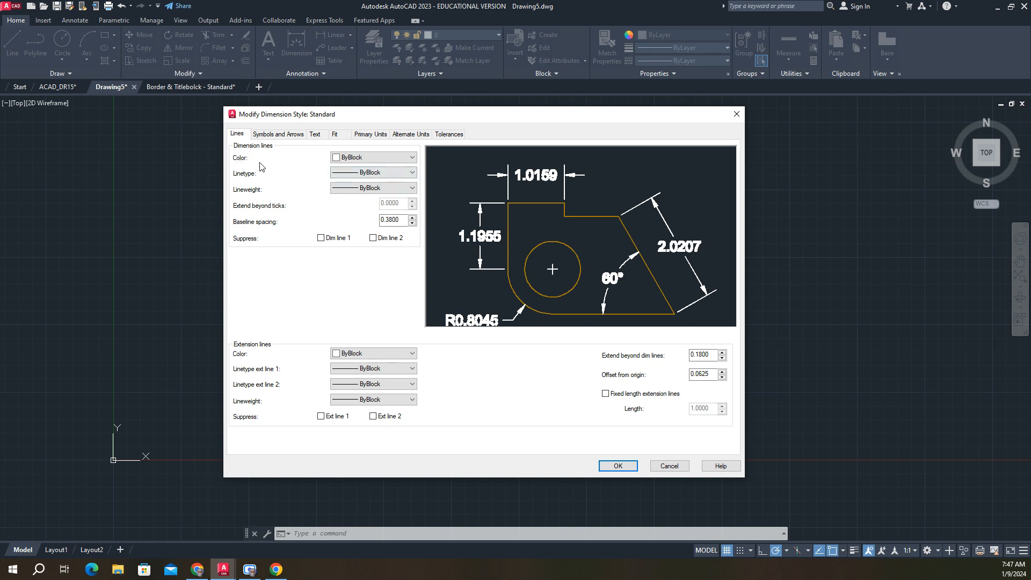
{"action": "left_click", "coordinate": [414, 158]}
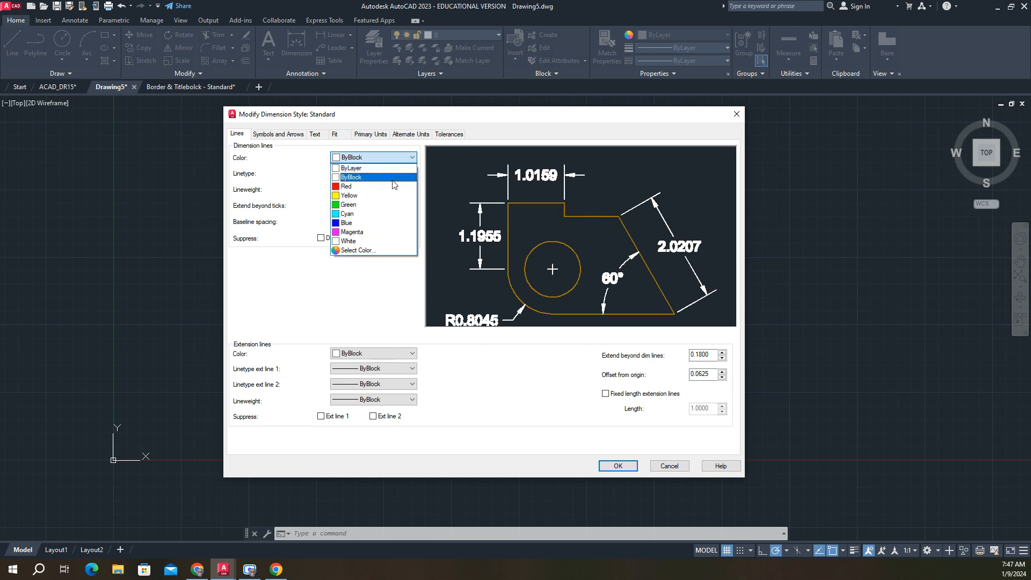
{"action": "left_click", "coordinate": [376, 187]}
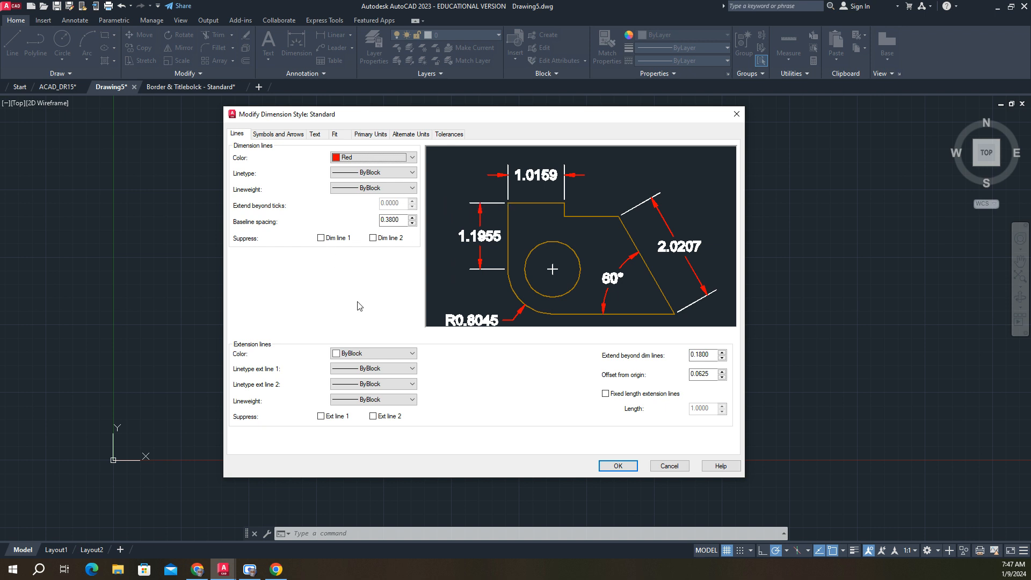
{"action": "left_click", "coordinate": [413, 355]}
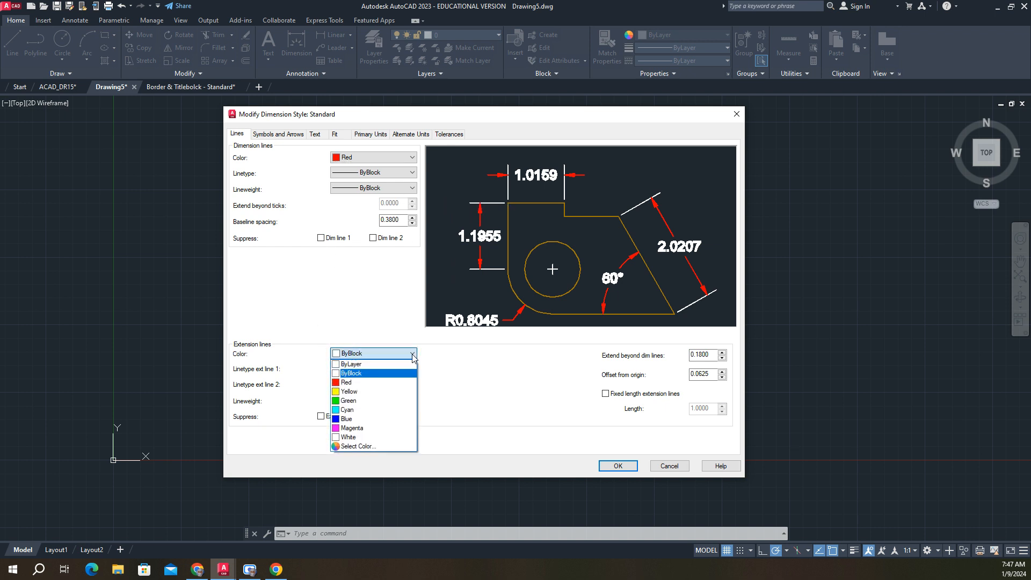
{"action": "left_click", "coordinate": [400, 382]}
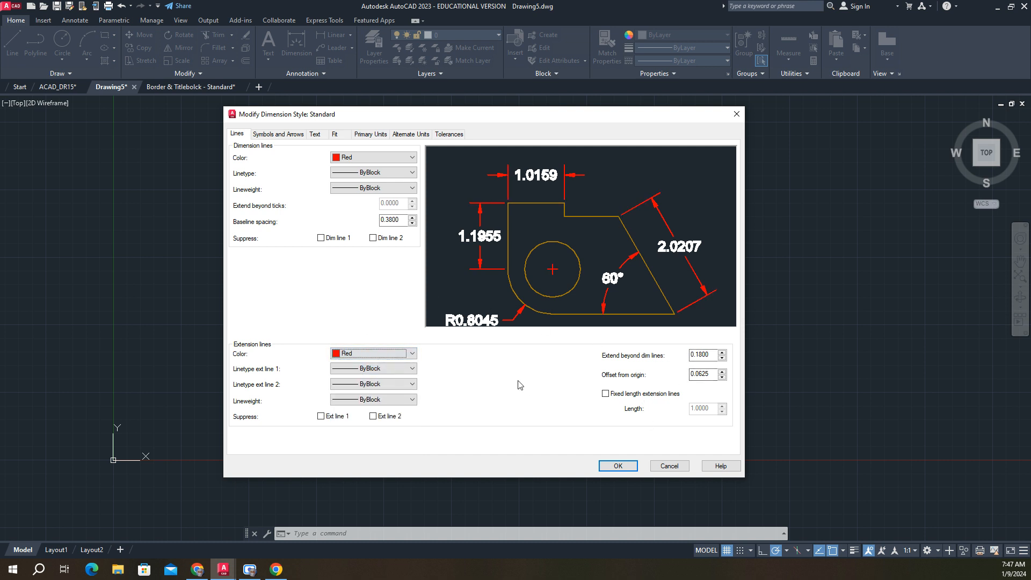
Preview the Origin indicator 2 and Box filled arrowheads and restore Closed filled.
{"action": "left_click", "coordinate": [262, 135]}
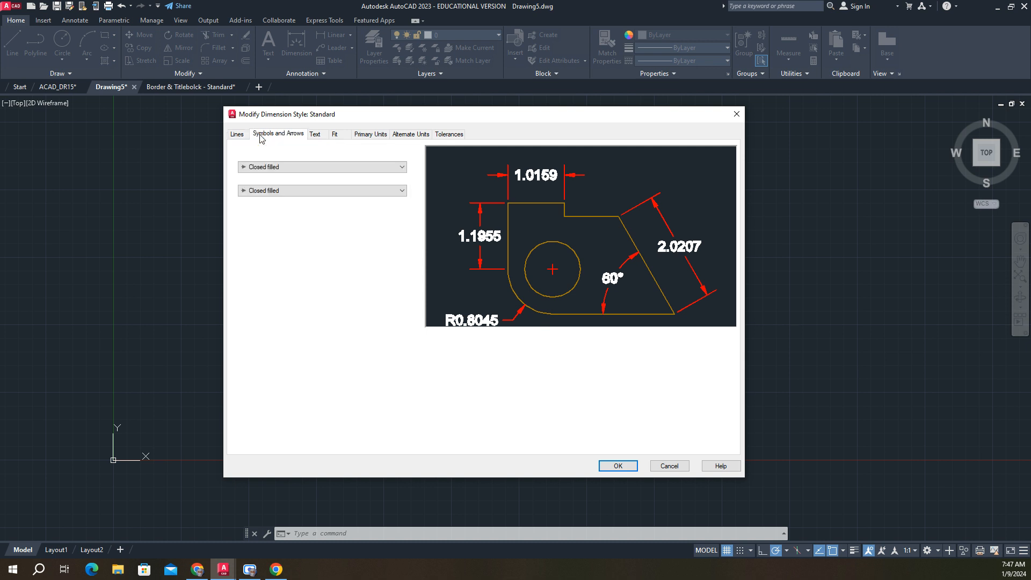
{"action": "left_click", "coordinate": [395, 167]}
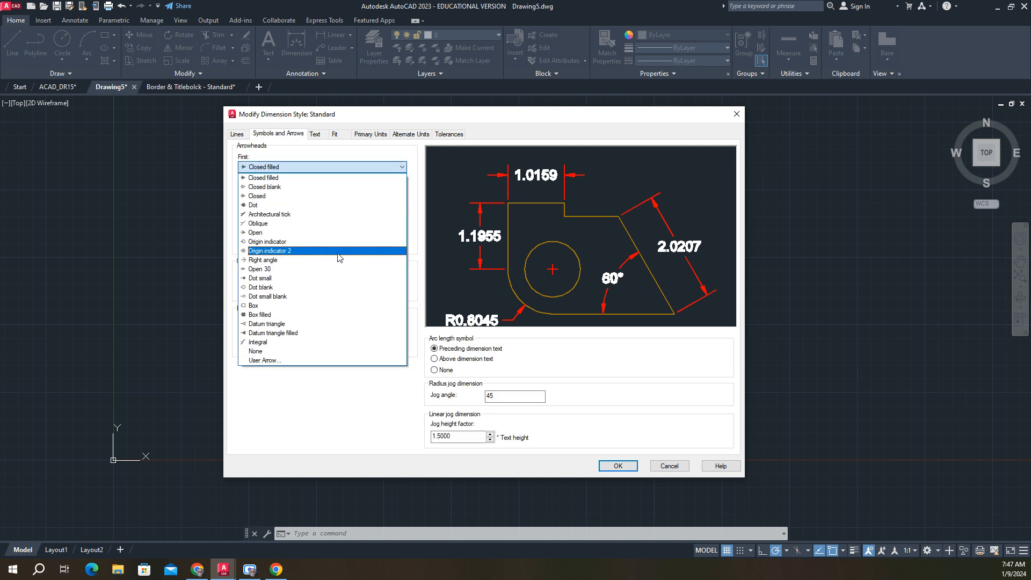
{"action": "left_click", "coordinate": [339, 257]}
{"action": "left_click", "coordinate": [402, 168]}
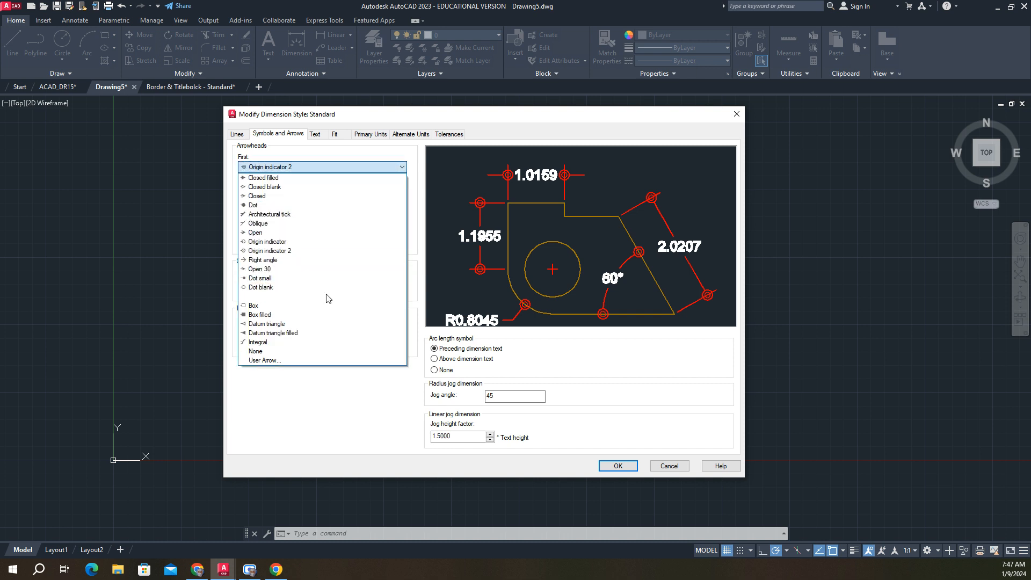
{"action": "left_click", "coordinate": [325, 315]}
{"action": "left_click", "coordinate": [402, 167]}
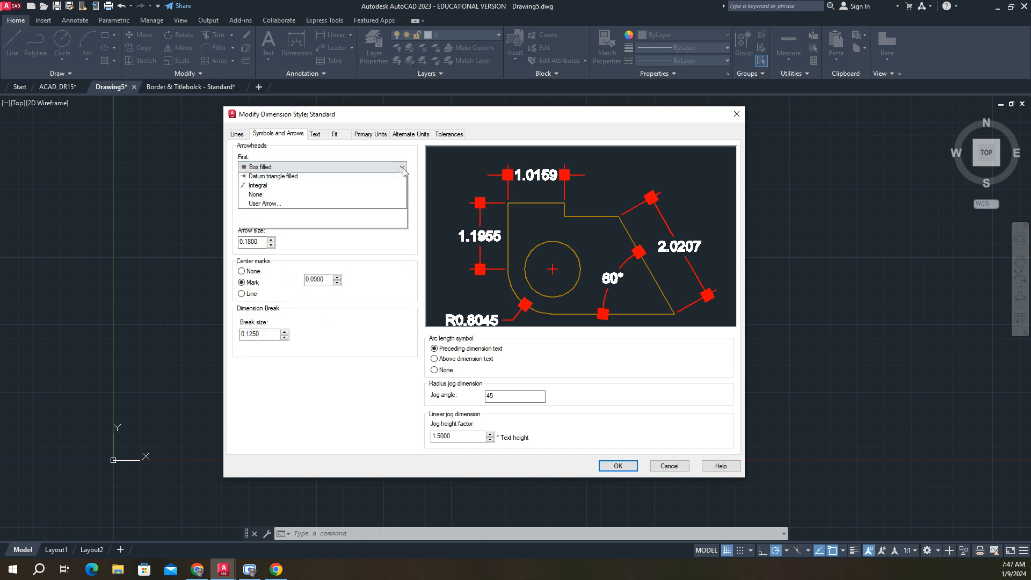
{"action": "left_click", "coordinate": [350, 178]}
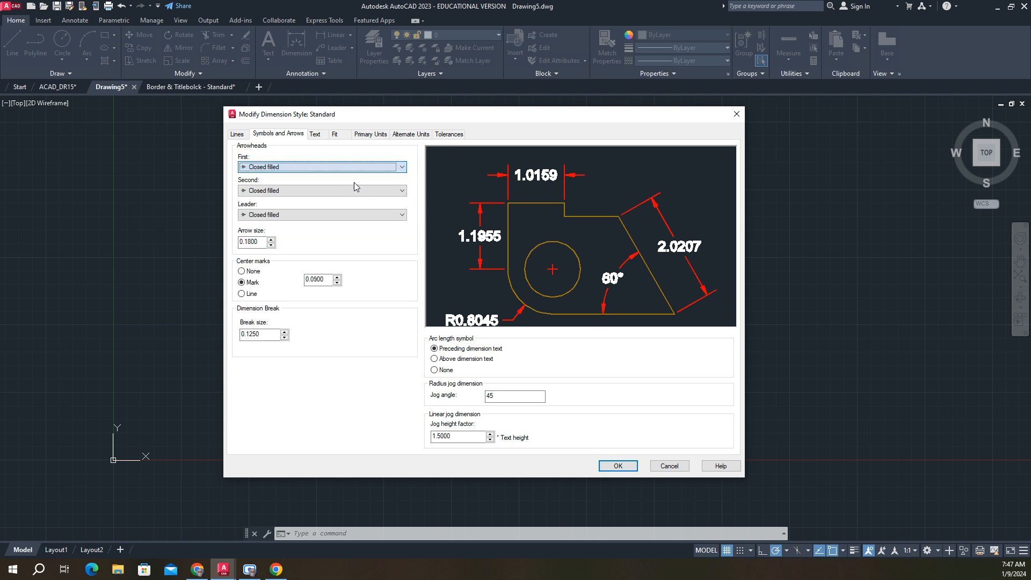
Set the arrow size and the dimension text height to 0.1250.
{"action": "left_click", "coordinate": [260, 242]}
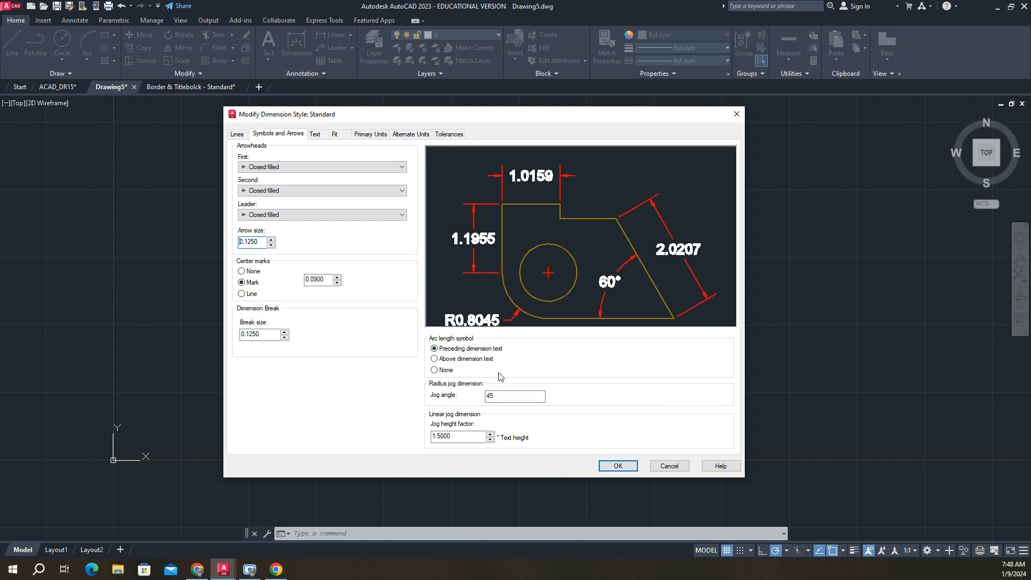
{"action": "left_click", "coordinate": [320, 136]}
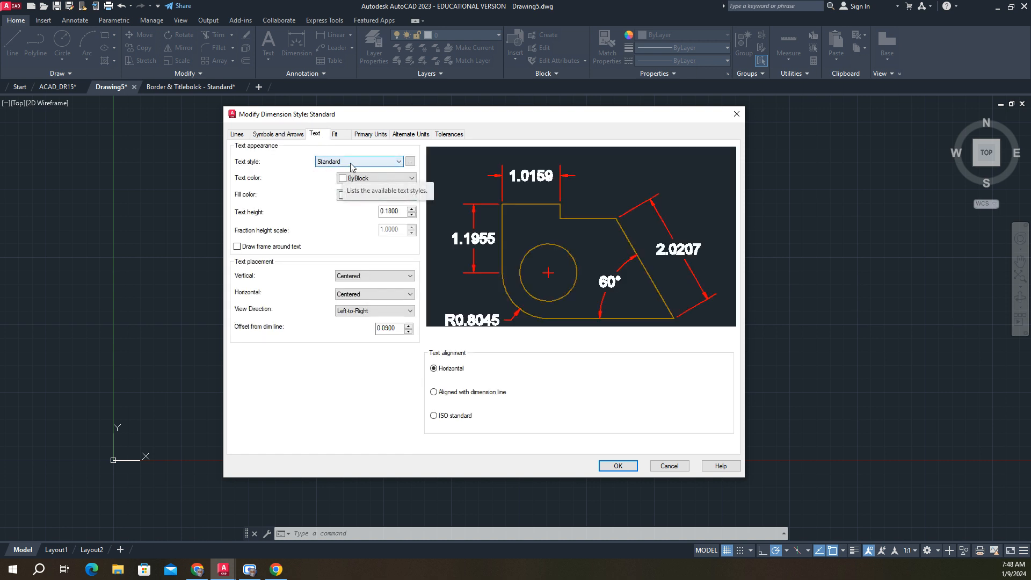
{"action": "left_click", "coordinate": [352, 164]}
{"action": "left_click", "coordinate": [364, 160]}
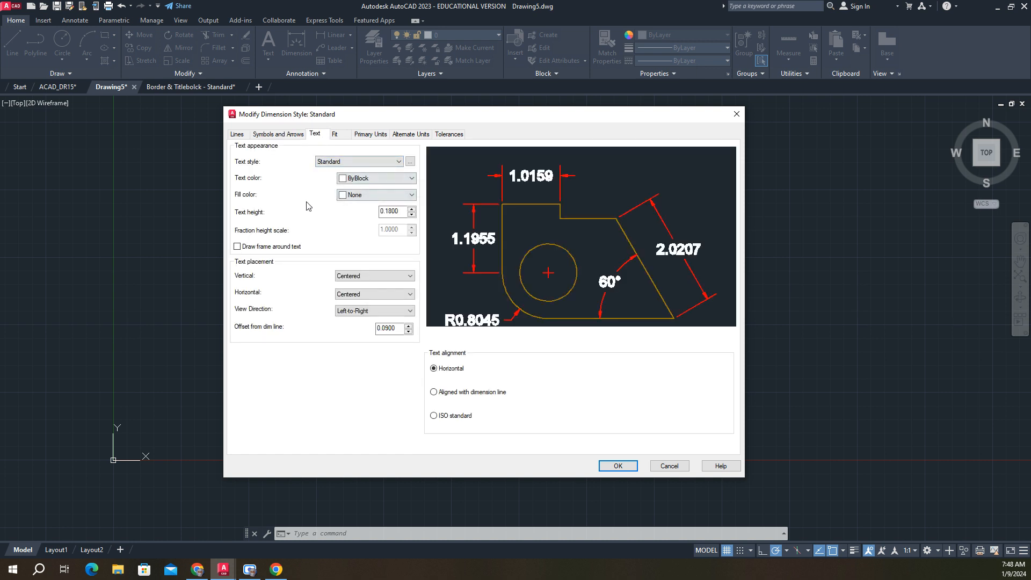
{"action": "left_click", "coordinate": [394, 212]}
{"action": "key", "text": "BackSpace"}
{"action": "key", "text": "BackSpace"}
{"action": "key", "text": "BackSpace"}
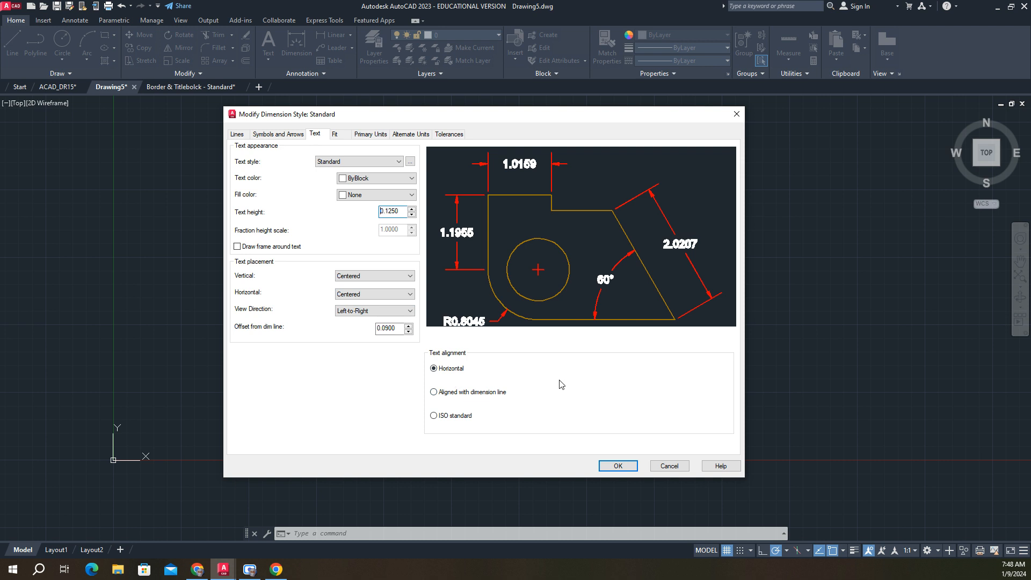
Preview the Aligned with dimension line and ISO standard text alignments and restore Horizontal.
{"action": "left_click", "coordinate": [434, 393]}
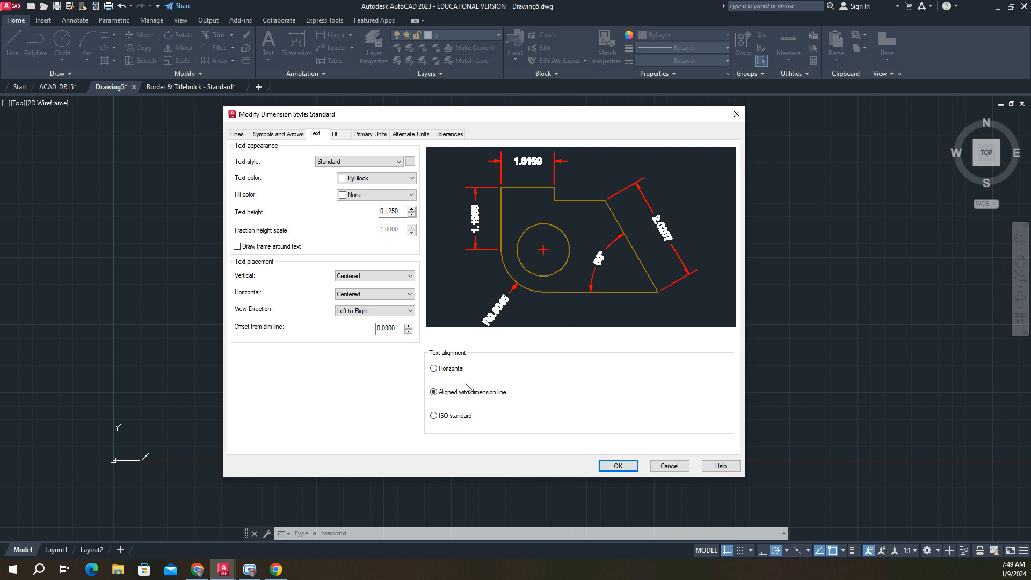
{"action": "left_click", "coordinate": [434, 417]}
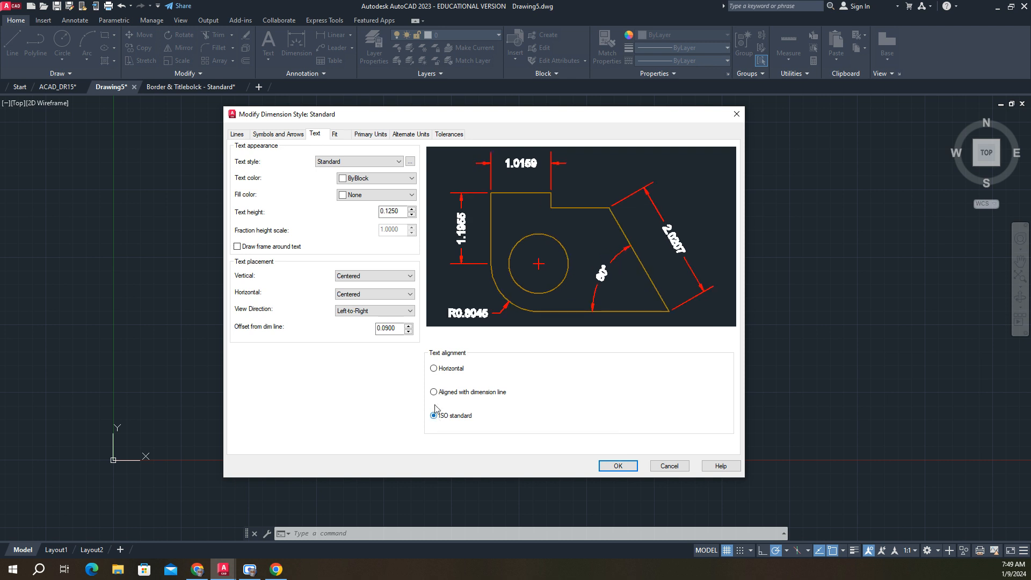
{"action": "left_click", "coordinate": [435, 371]}
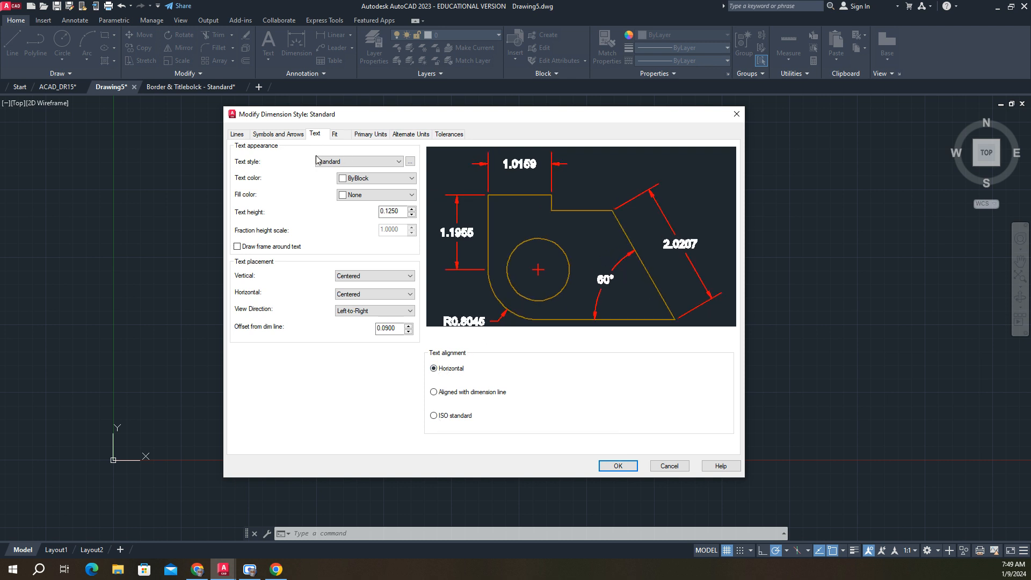
Turn on manual placement of the dimension text in the fit settings.
{"action": "left_click", "coordinate": [337, 134]}
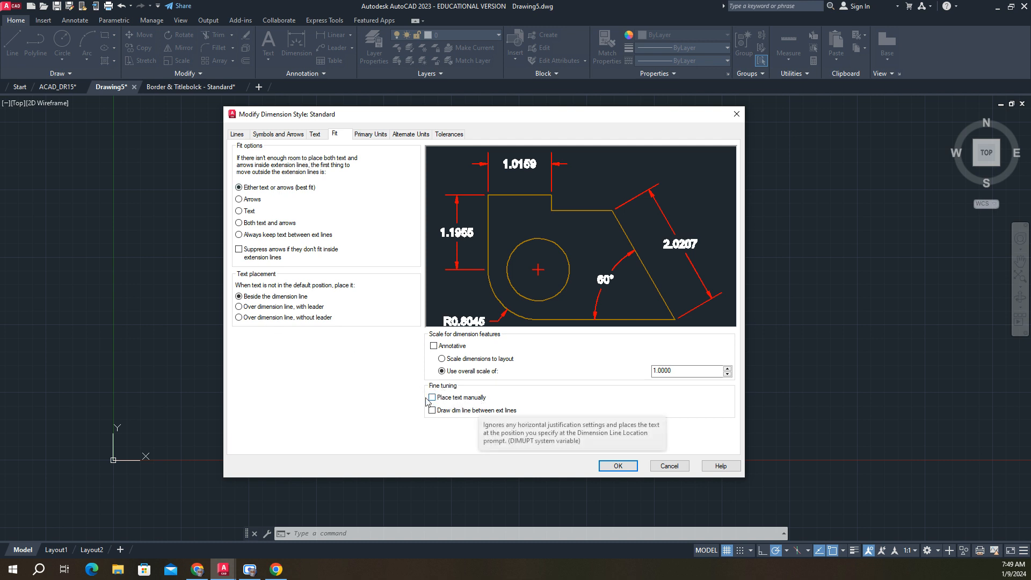
{"action": "left_click", "coordinate": [481, 400]}
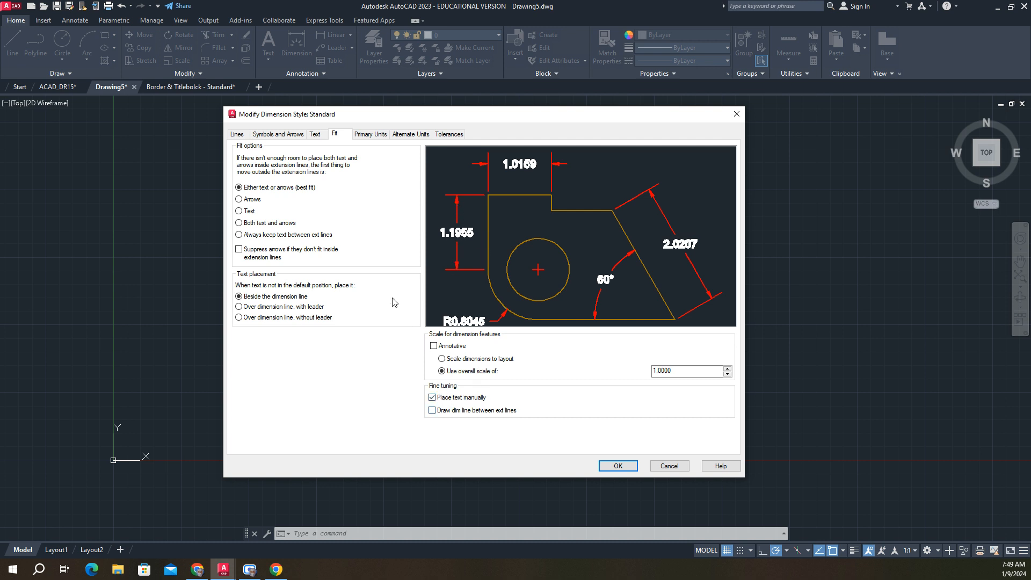
Preview the Engineering, Architectural and Fractional unit formats for linear dimensions and restore Decimal.
{"action": "left_click", "coordinate": [369, 134]}
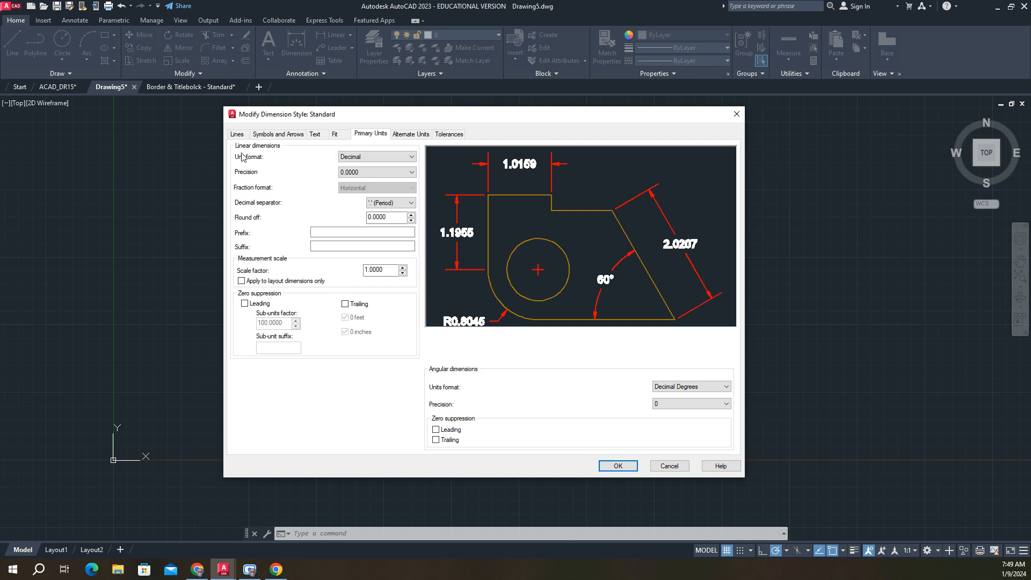
{"action": "left_click", "coordinate": [378, 159]}
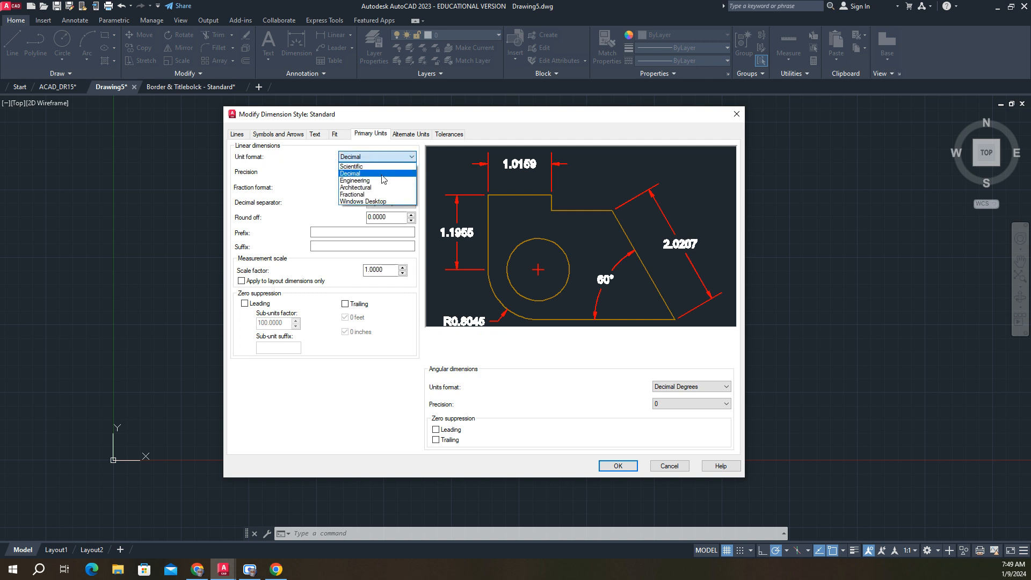
{"action": "left_click", "coordinate": [383, 181]}
{"action": "left_click", "coordinate": [387, 159]}
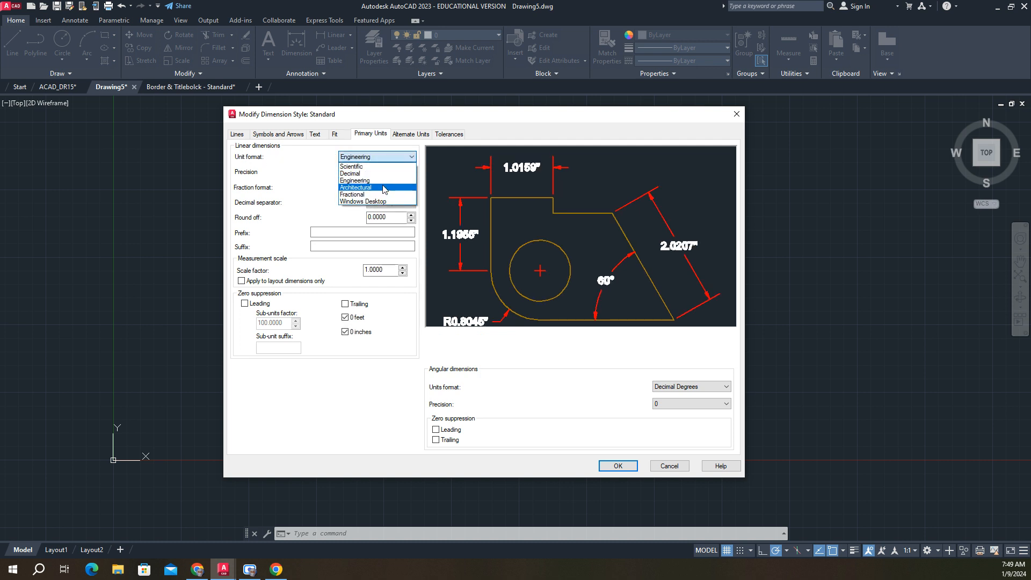
{"action": "left_click", "coordinate": [383, 181]}
{"action": "left_click", "coordinate": [387, 159]}
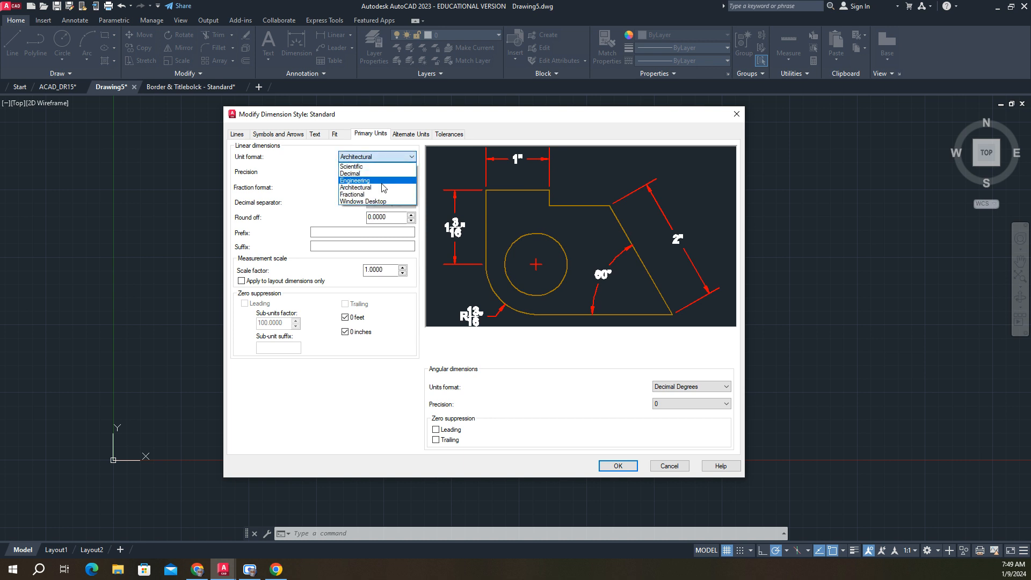
{"action": "left_click", "coordinate": [388, 193]}
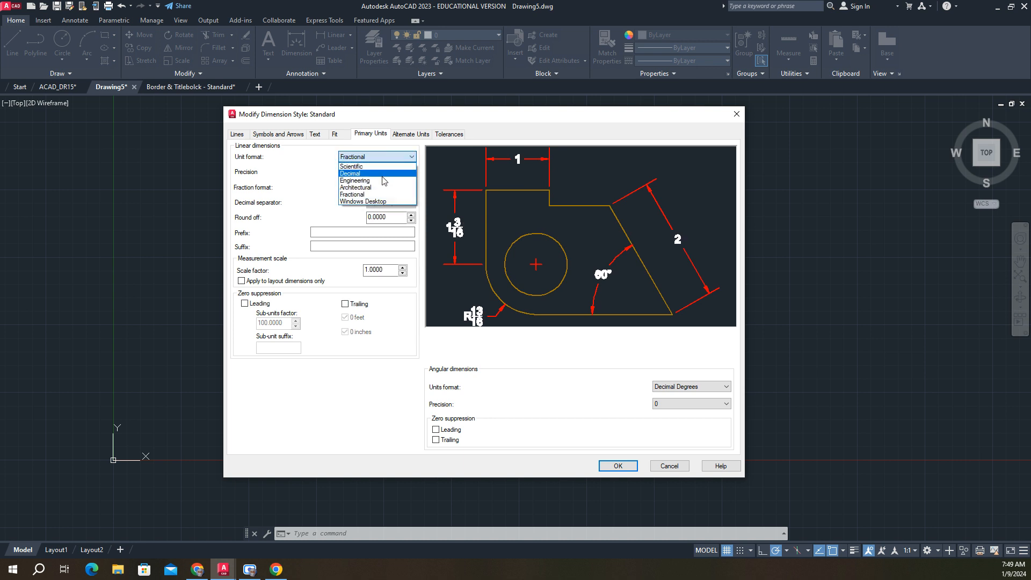
{"action": "left_click", "coordinate": [392, 174]}
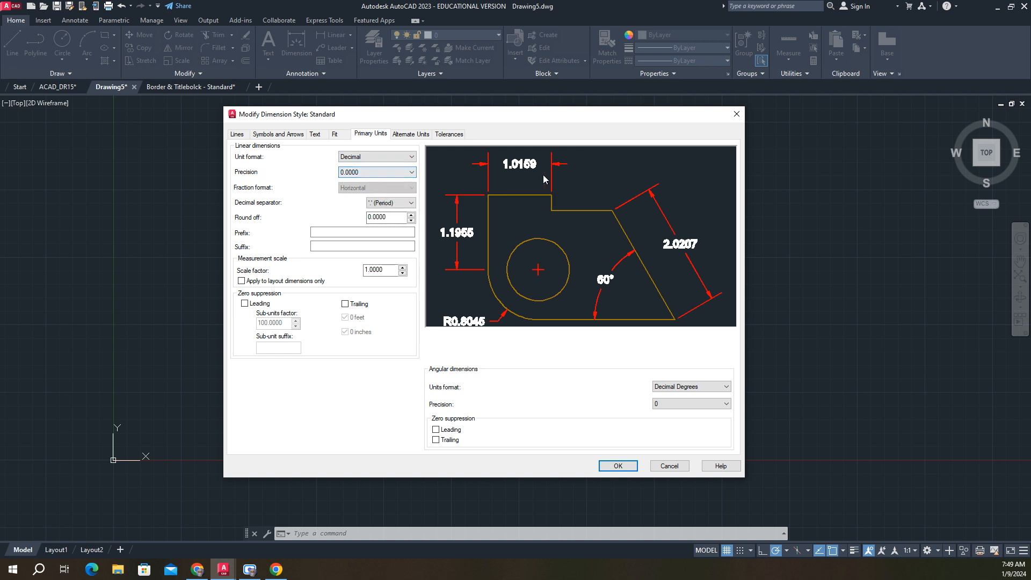
Set the linear dimension precision to 0.000 and review the alternate units and tolerance settings.
{"action": "left_click", "coordinate": [370, 173]}
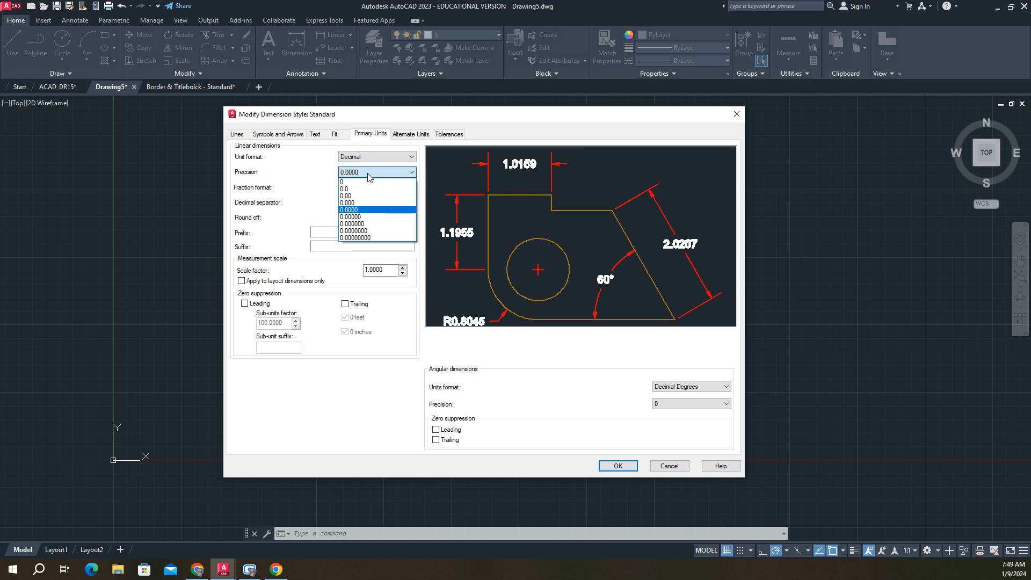
{"action": "left_click", "coordinate": [372, 201]}
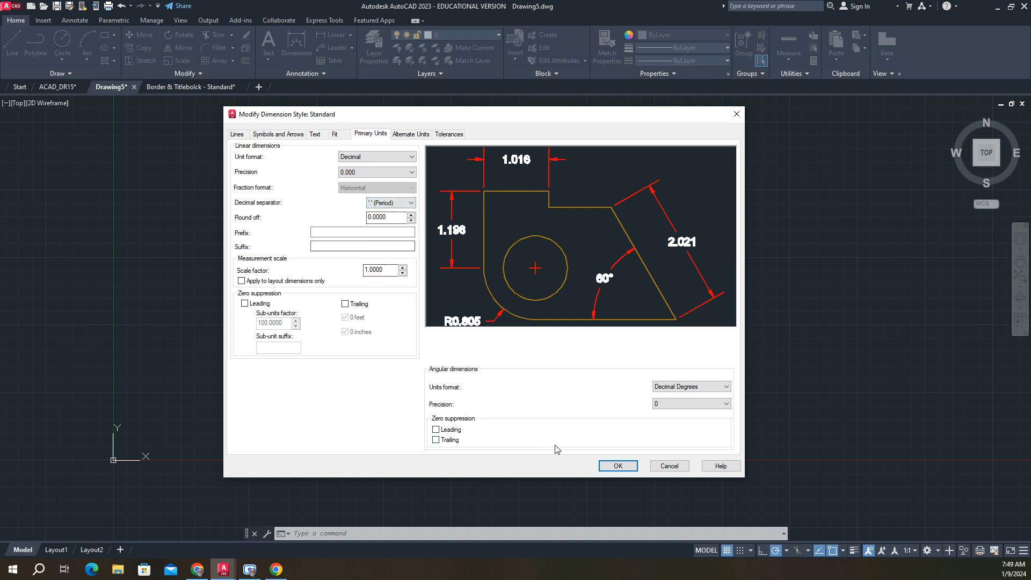
{"action": "left_click", "coordinate": [412, 135]}
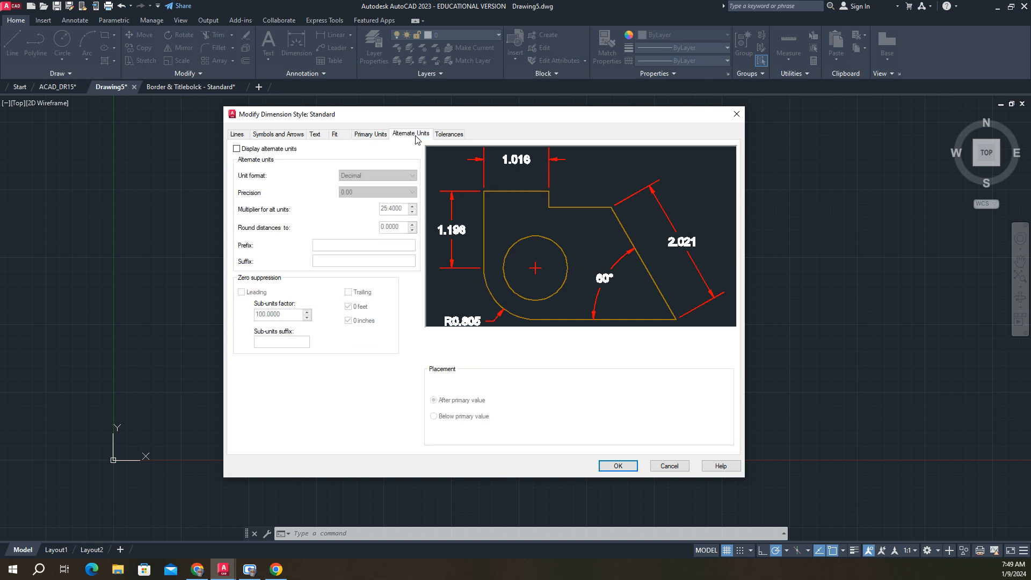
{"action": "left_click", "coordinate": [444, 136]}
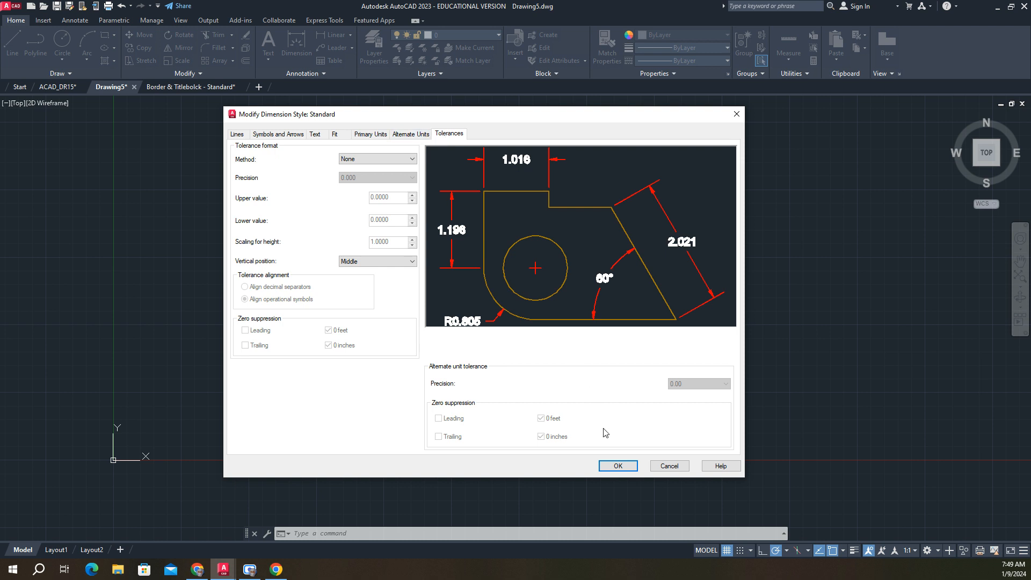
Accept the dimension style modifications and make Standard the current dimension style.
{"action": "left_click", "coordinate": [619, 466]}
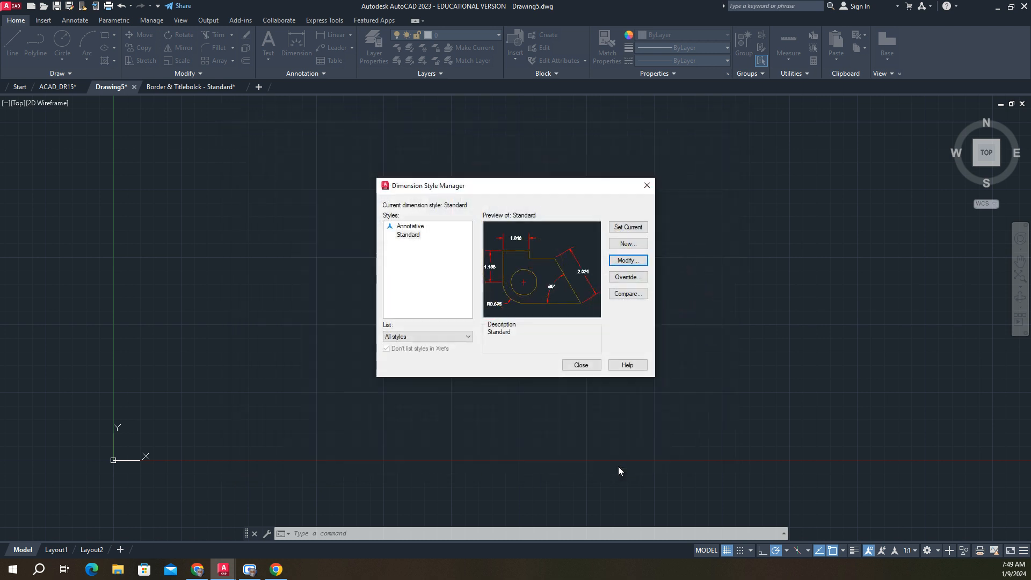
{"action": "left_click", "coordinate": [627, 229]}
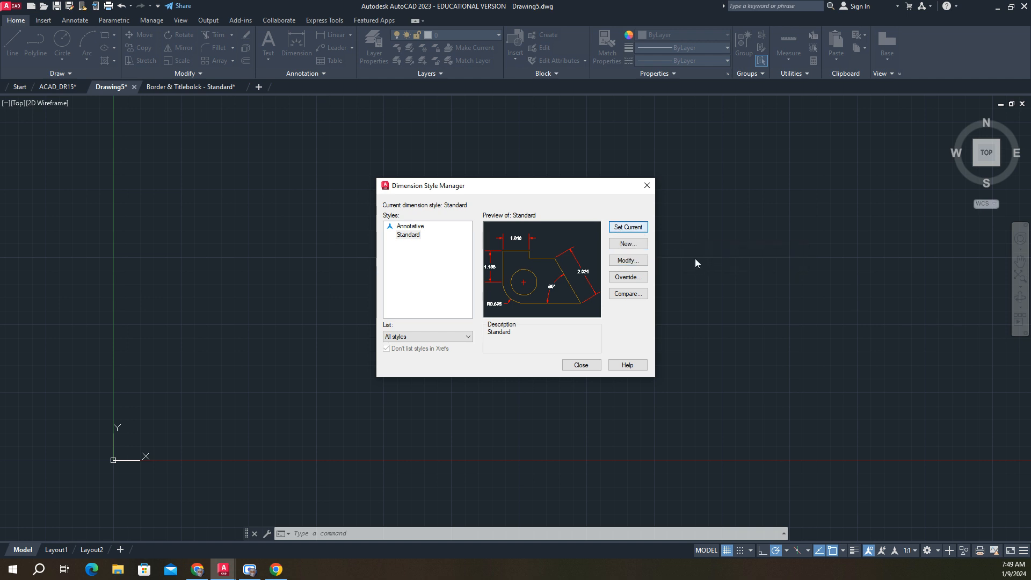
{"action": "left_click", "coordinate": [584, 369]}
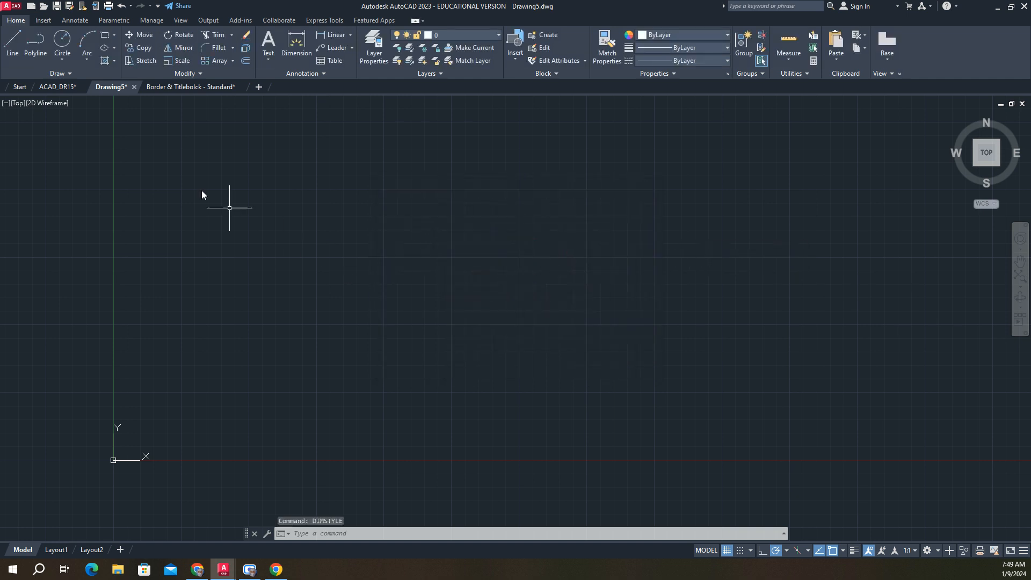
Draw a rectangle about 2.64 wide and 1.37 high, above and to the right of the origin.
{"action": "left_click", "coordinate": [105, 35]}
{"action": "left_click", "coordinate": [219, 358]}
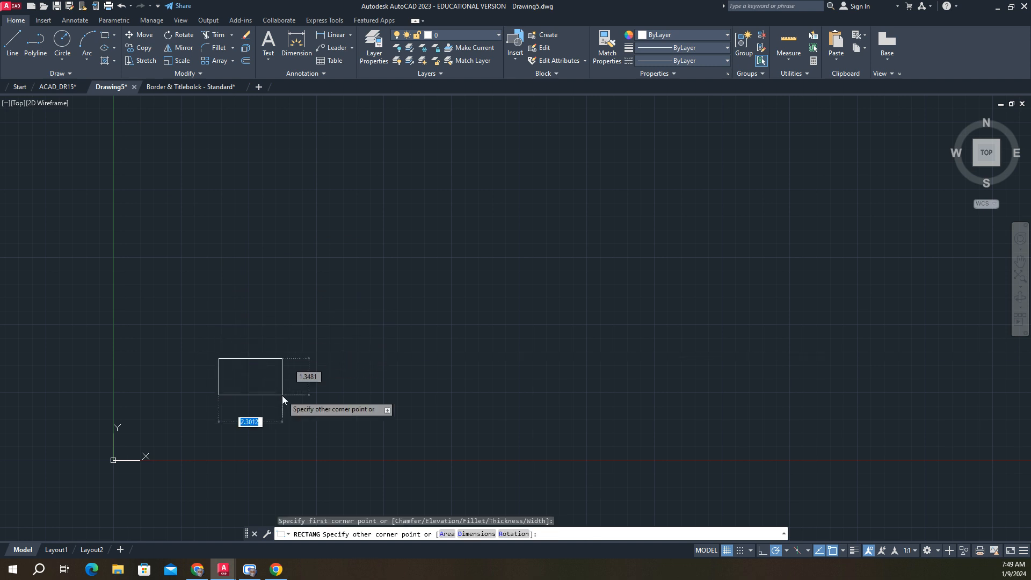
{"action": "left_click", "coordinate": [290, 396]}
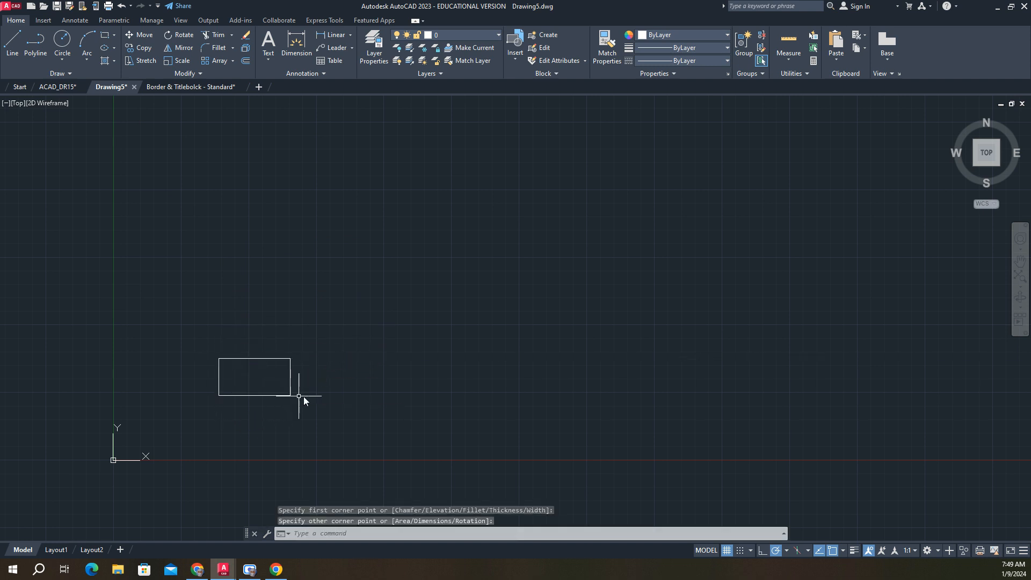
Add a horizontal linear dimension to the rectangle's top edge, placing the dimension line above it.
{"action": "left_click", "coordinate": [328, 35]}
{"action": "scroll", "coordinate": [215, 349], "scroll_direction": "up", "scroll_amount": 4}
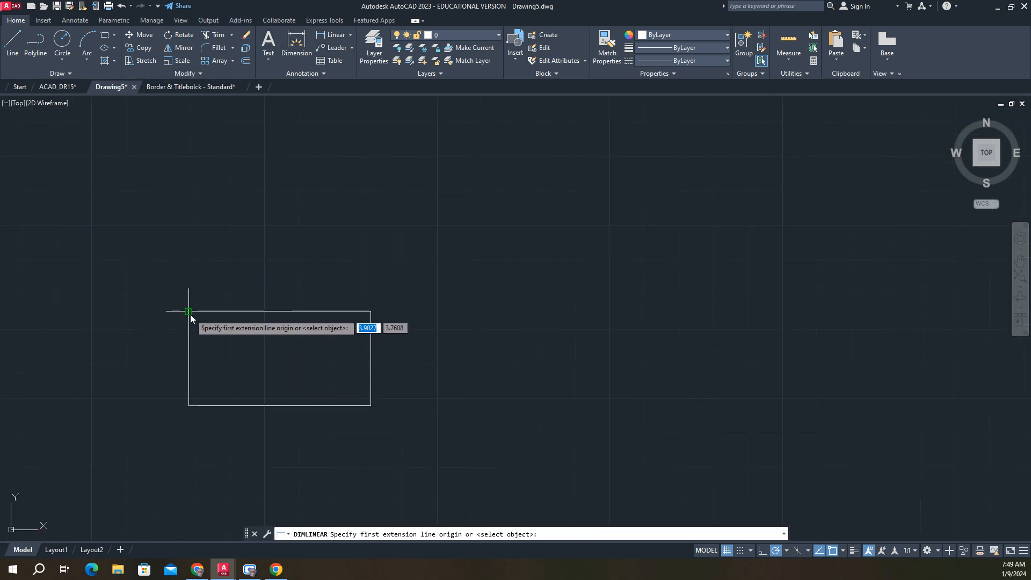
{"action": "left_click", "coordinate": [189, 311]}
{"action": "left_click", "coordinate": [372, 311]}
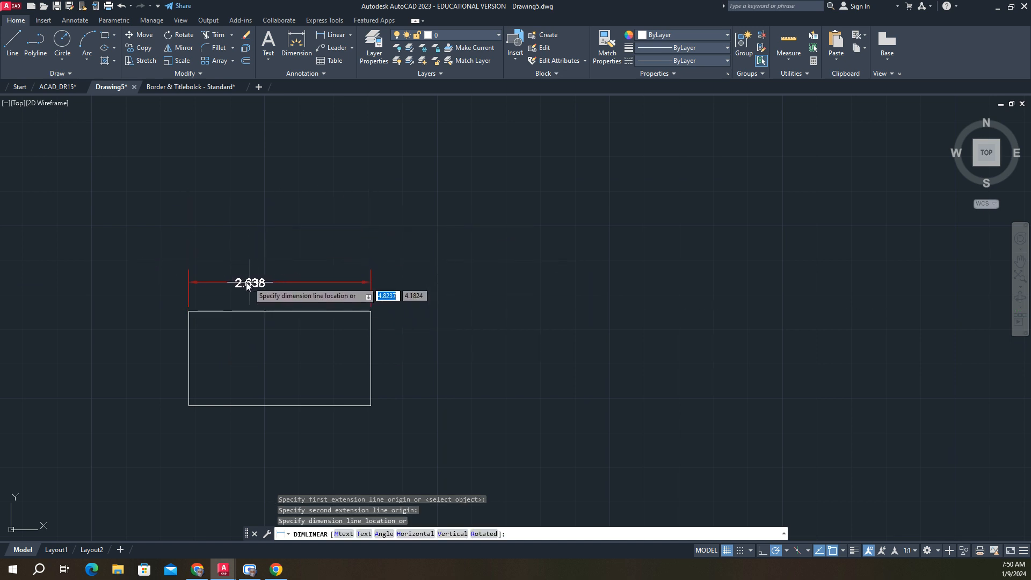
{"action": "left_click", "coordinate": [281, 278]}
Add a vertical linear dimension to the rectangle's right edge, placing the dimension line outside it.
{"action": "key", "text": "Return"}
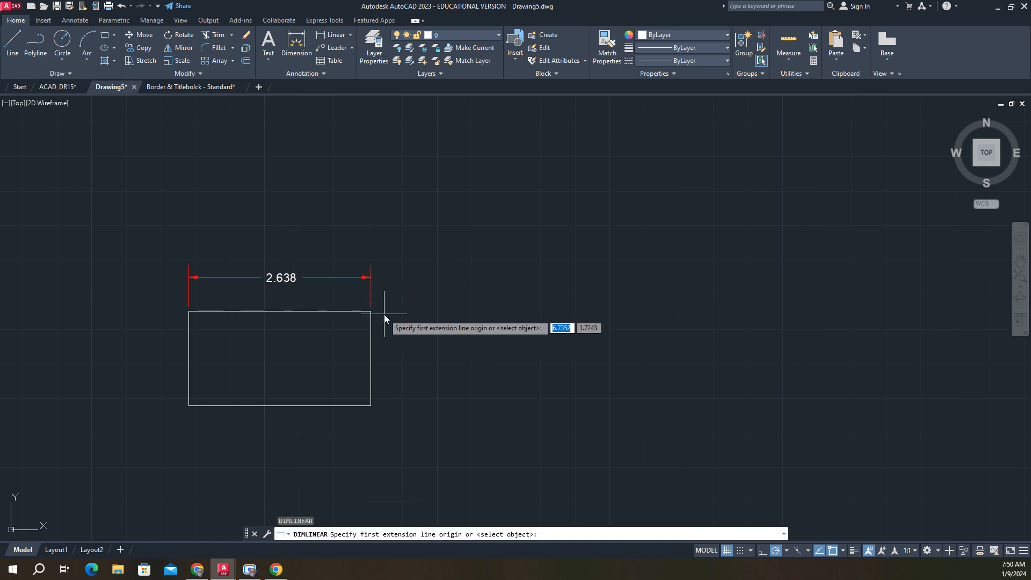
{"action": "left_click", "coordinate": [369, 316]}
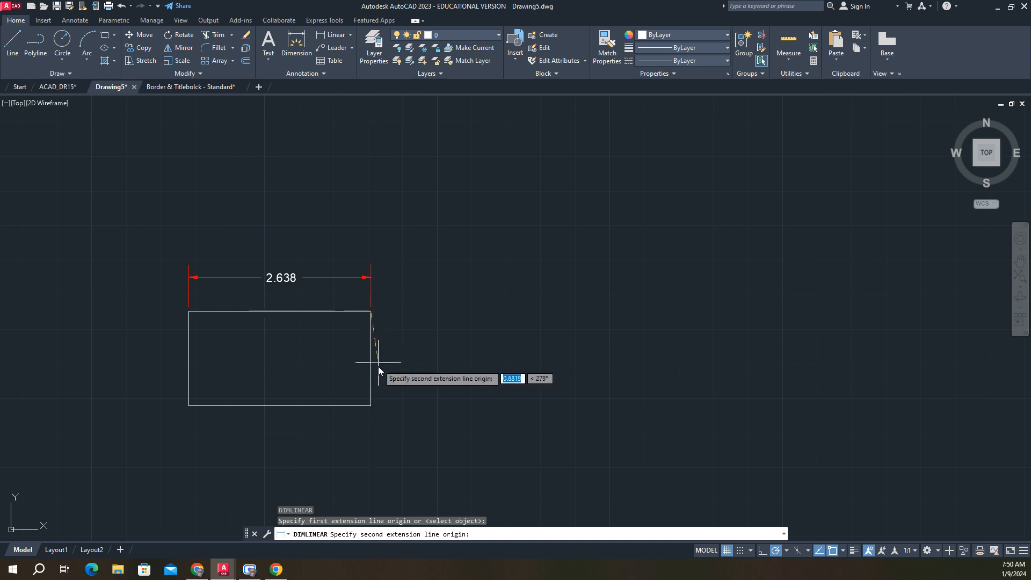
{"action": "left_click", "coordinate": [369, 412]}
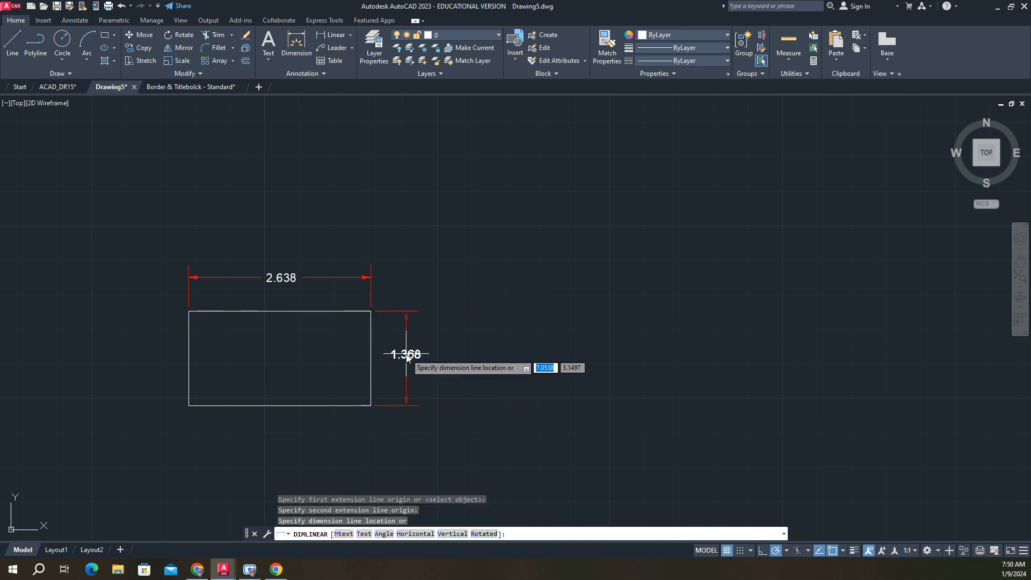
{"action": "left_click", "coordinate": [406, 370]}
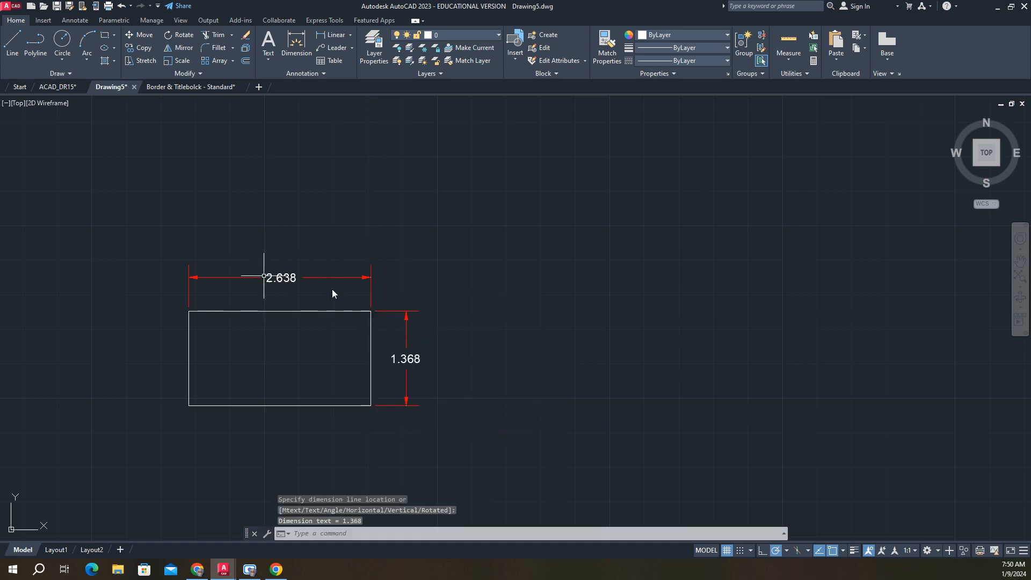